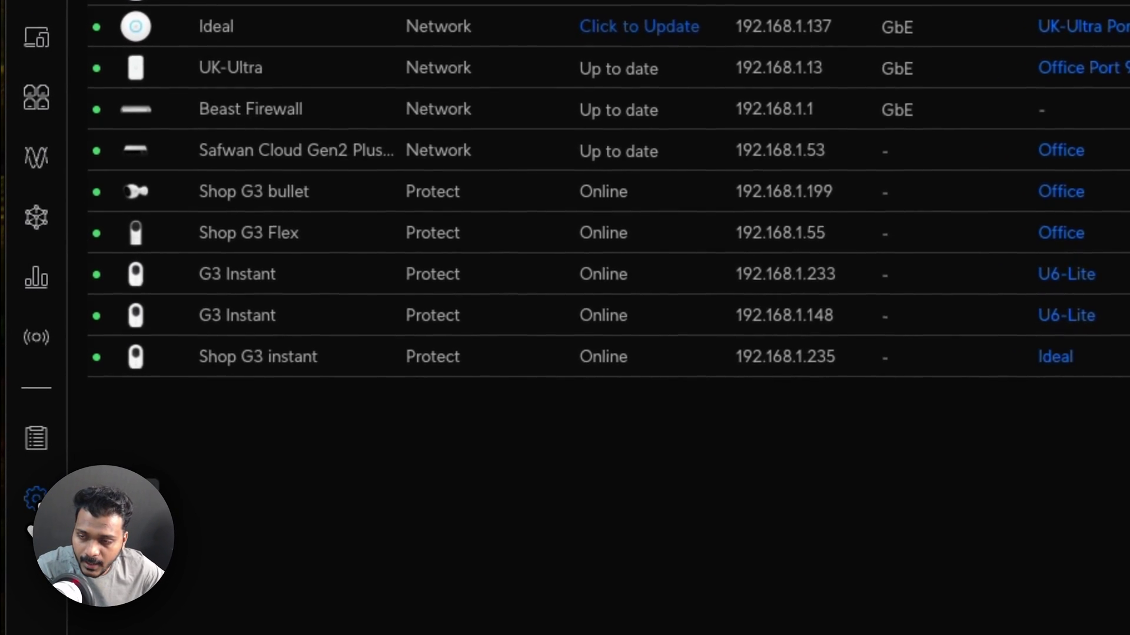
Step: Go to the network settings and open the Ideal WiFi network's configuration
left_click(19, 510)
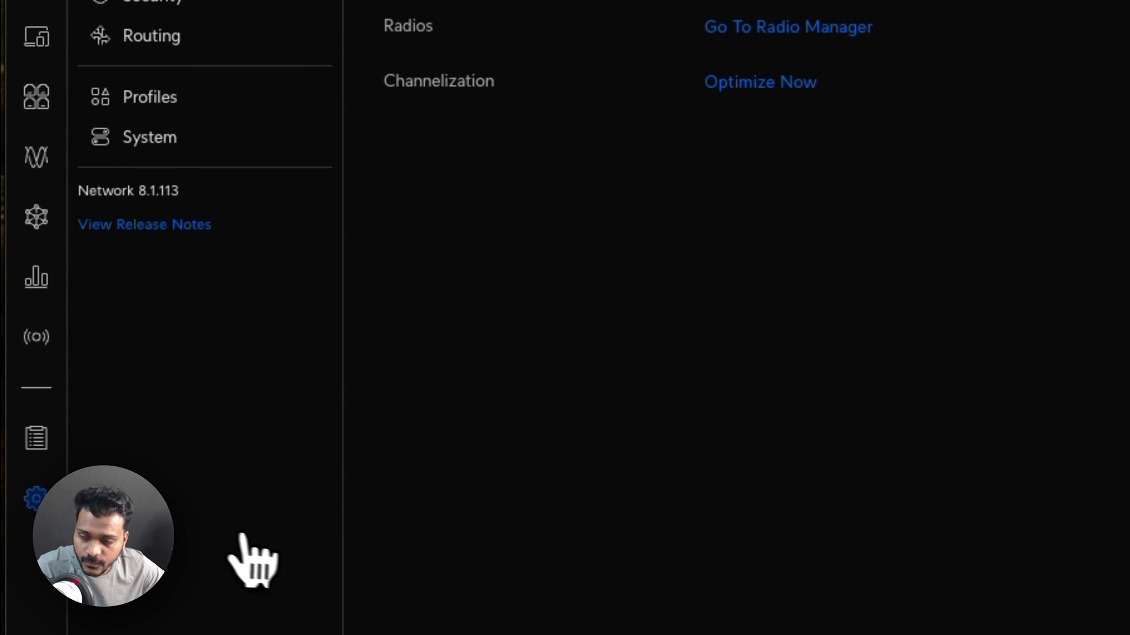
left_click(452, 190)
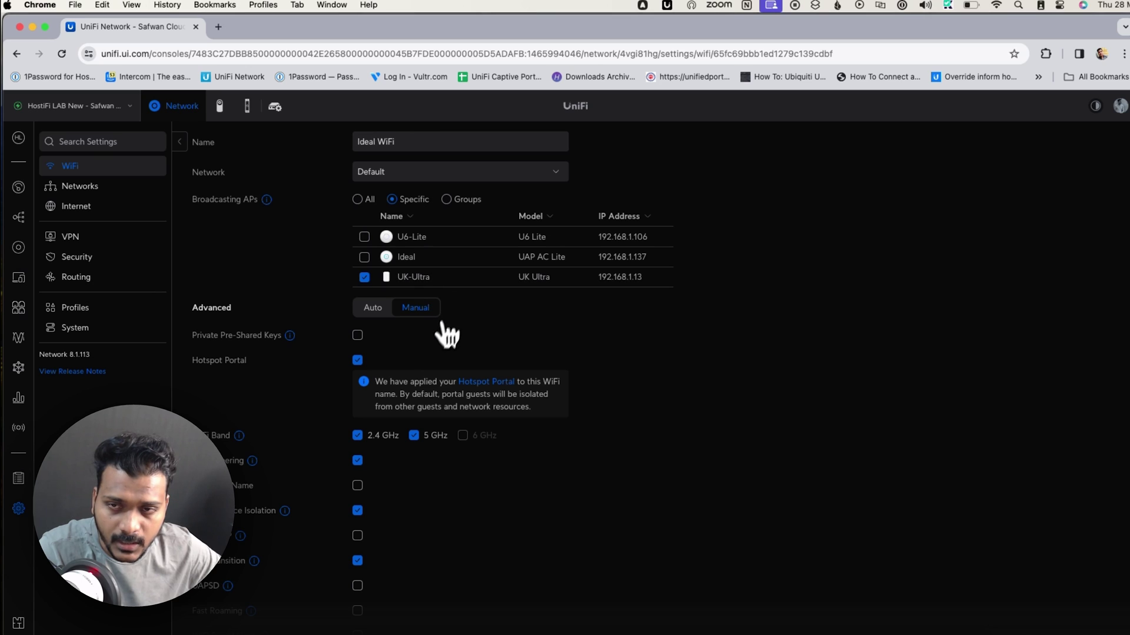
scroll(393, 389, "down", 3)
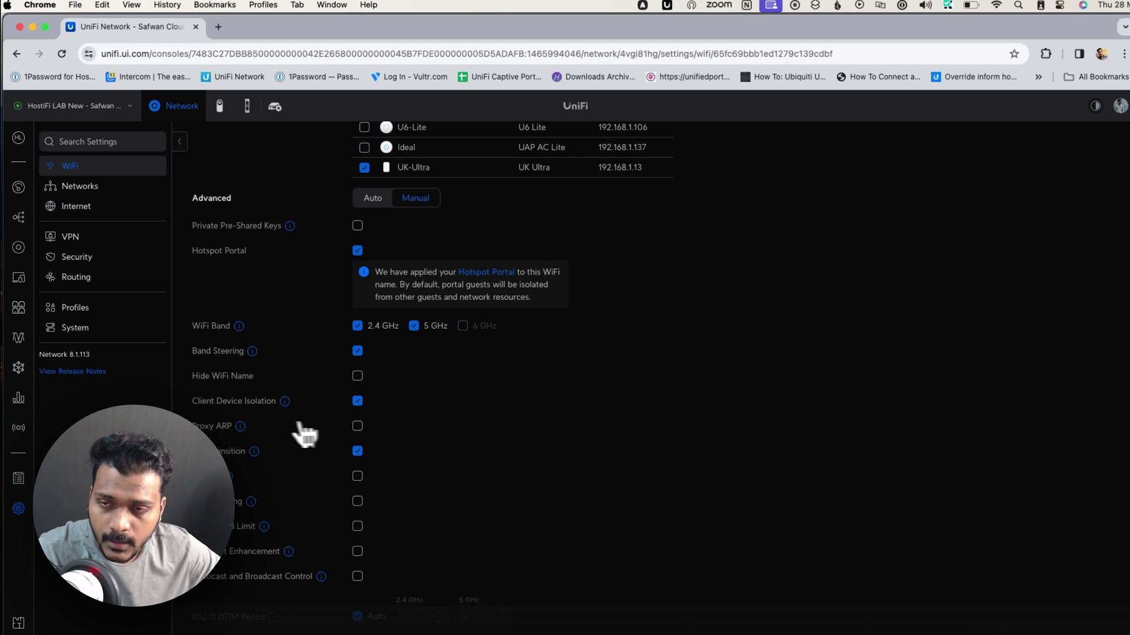
scroll(274, 426, "down", 1)
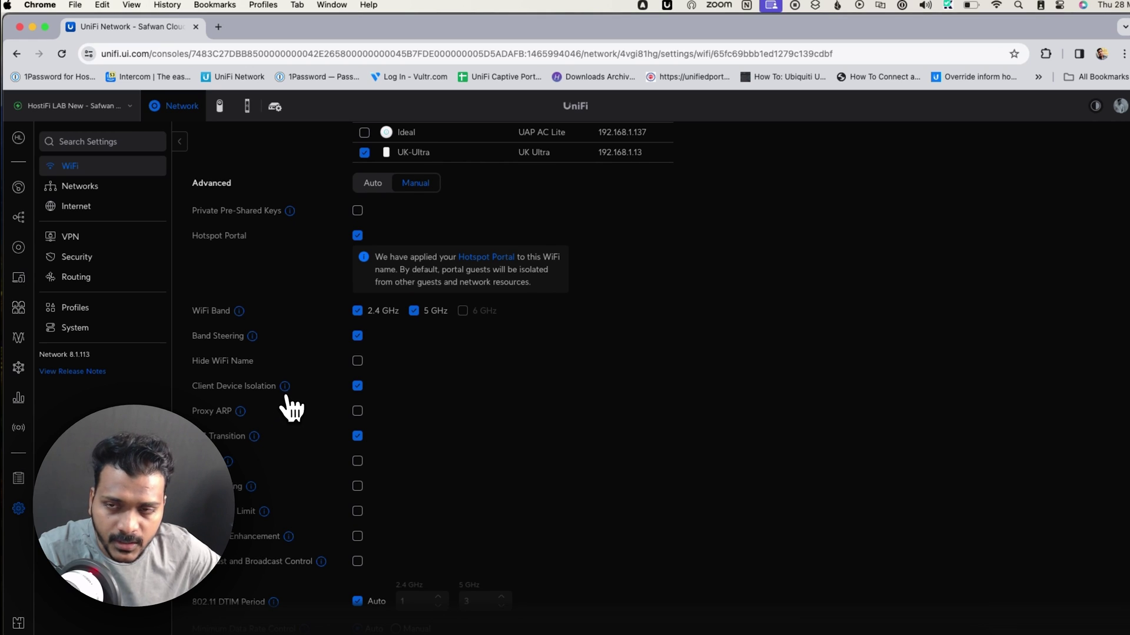
mouse_move(285, 402)
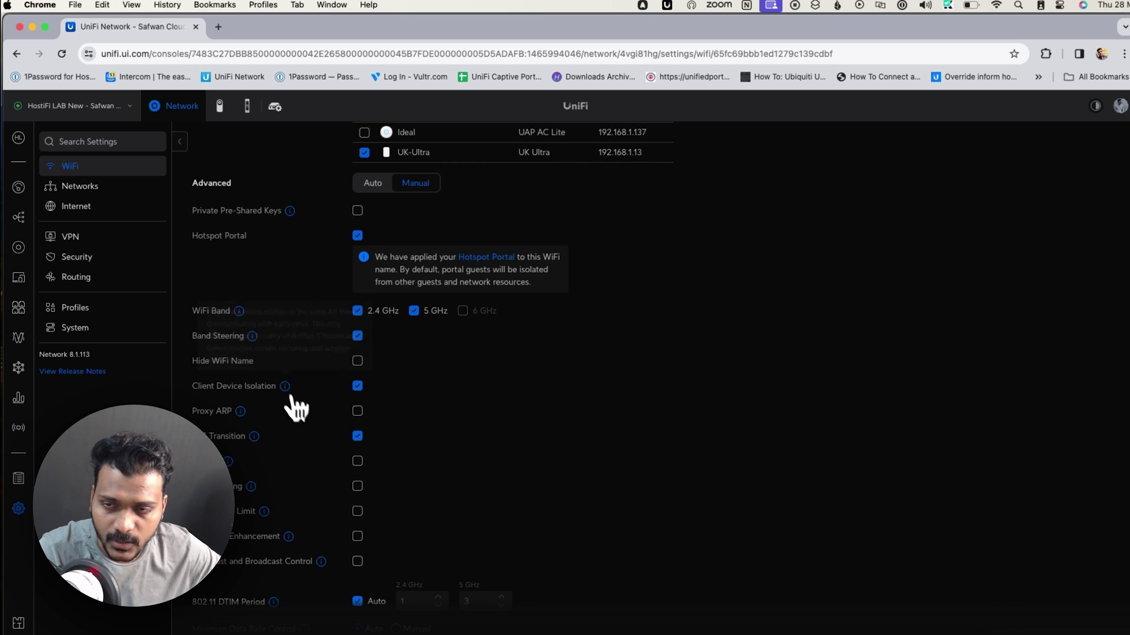
scroll(285, 415, "down", 1)
scroll(300, 454, "down", 3)
scroll(340, 455, "down", 1)
scroll(354, 465, "down", 2)
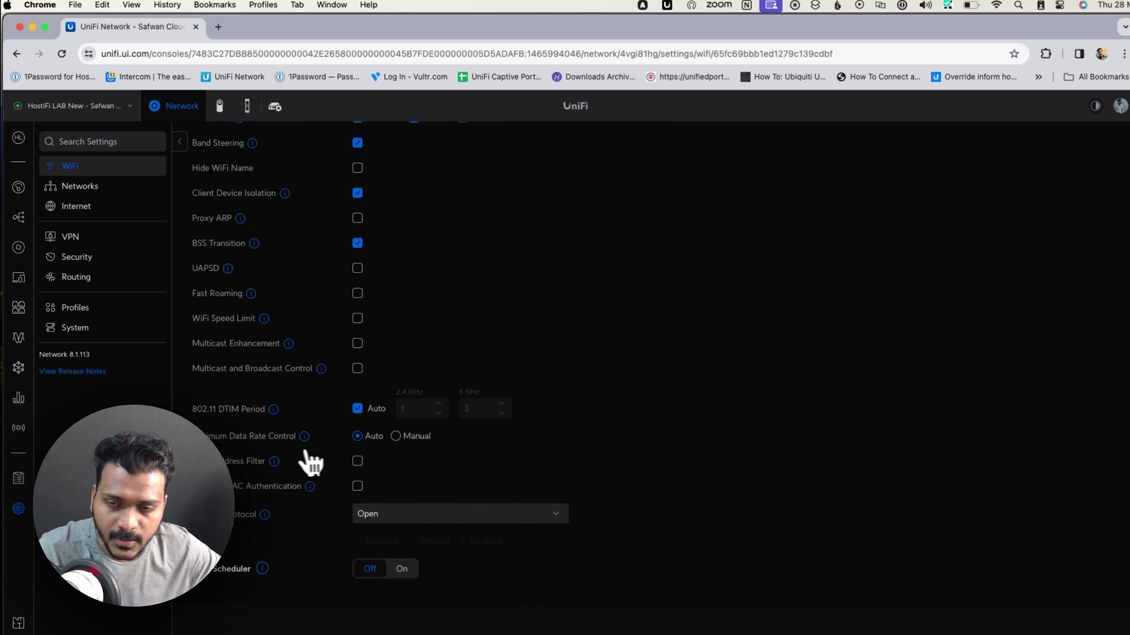
scroll(318, 465, "up", 5)
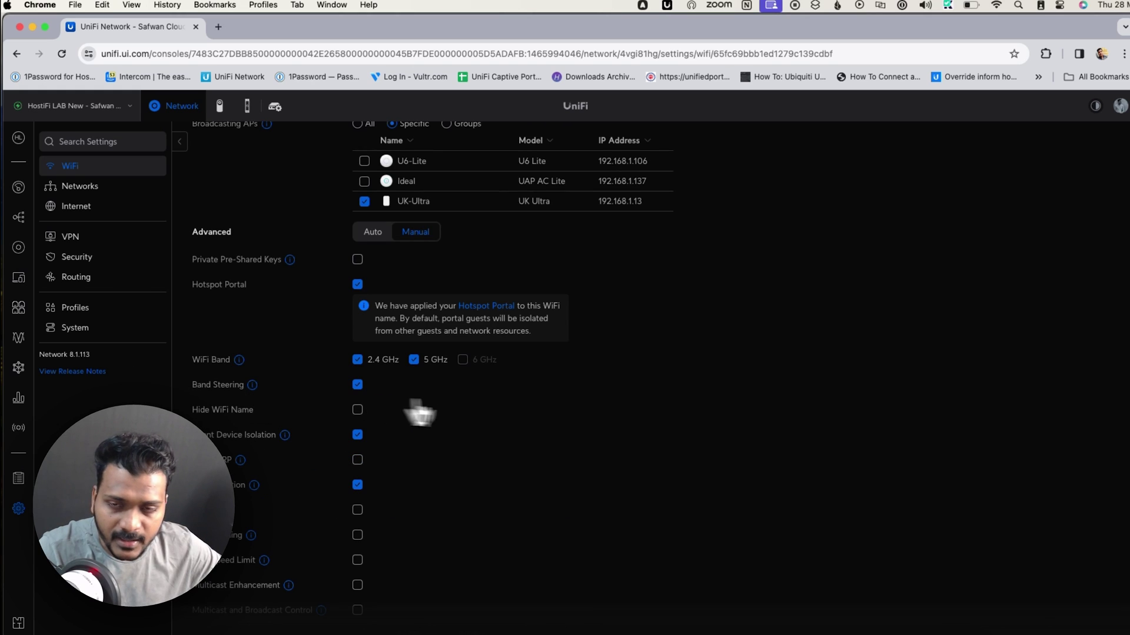
scroll(442, 413, "down", 5)
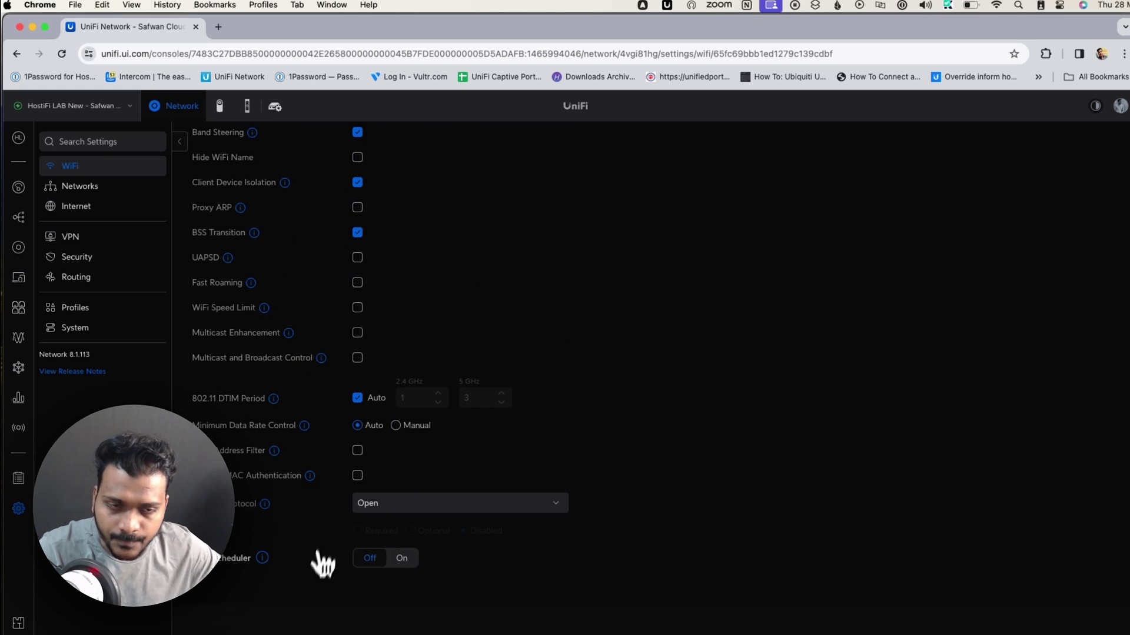
scroll(362, 433, "up", 5)
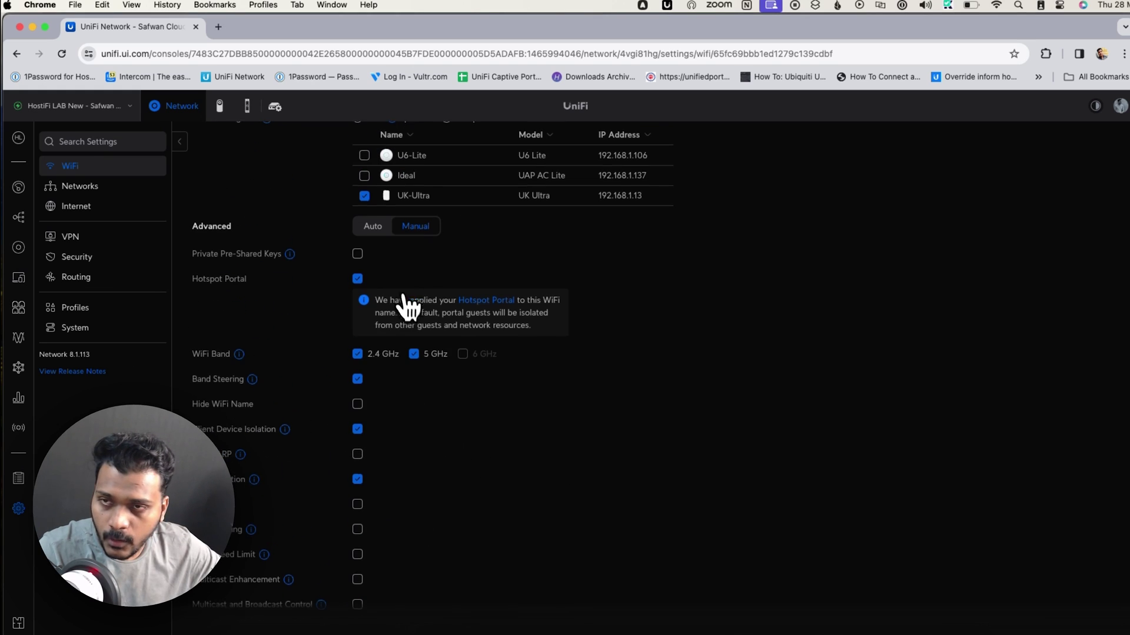
Step: Look over the hotspot guests and vouchers lists, then preview the Landing Page
left_click(18, 429)
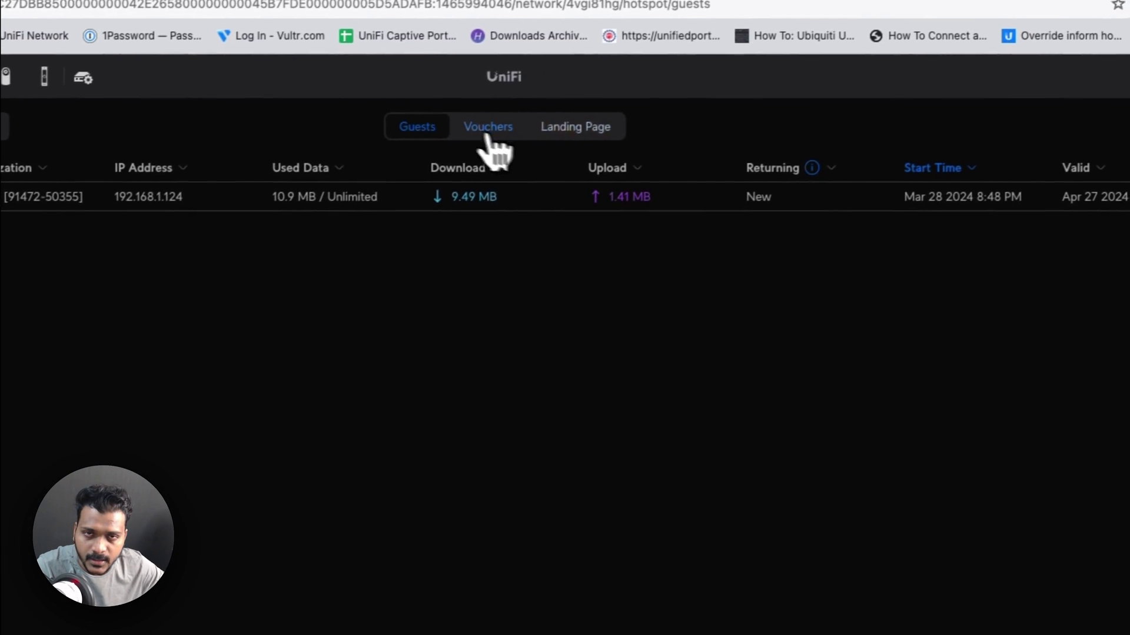
left_click(455, 134)
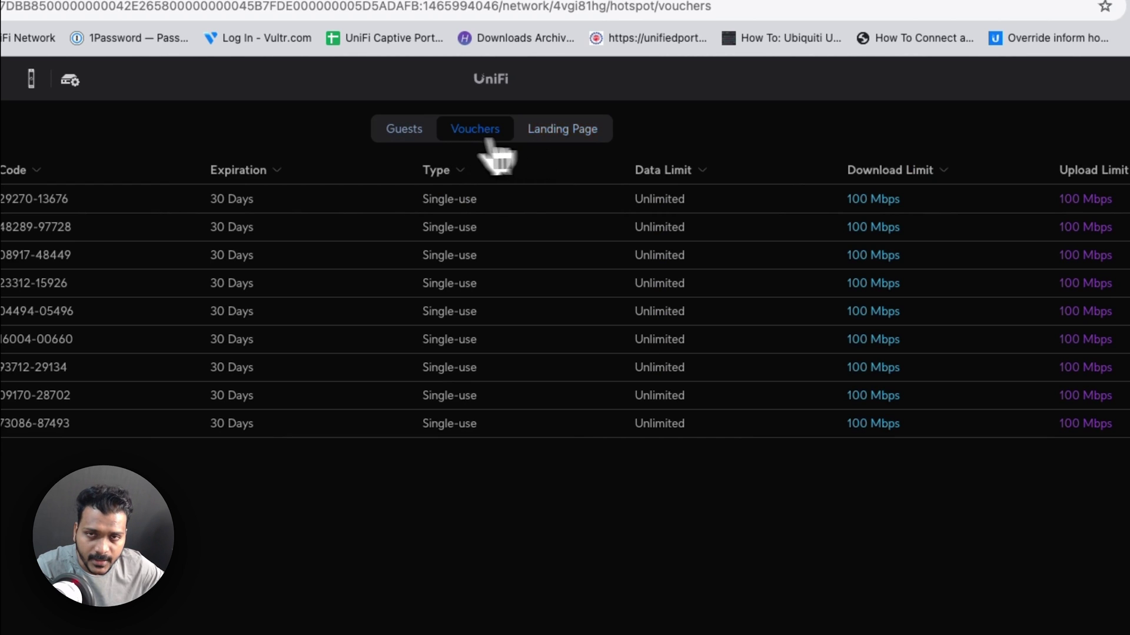
left_click(556, 134)
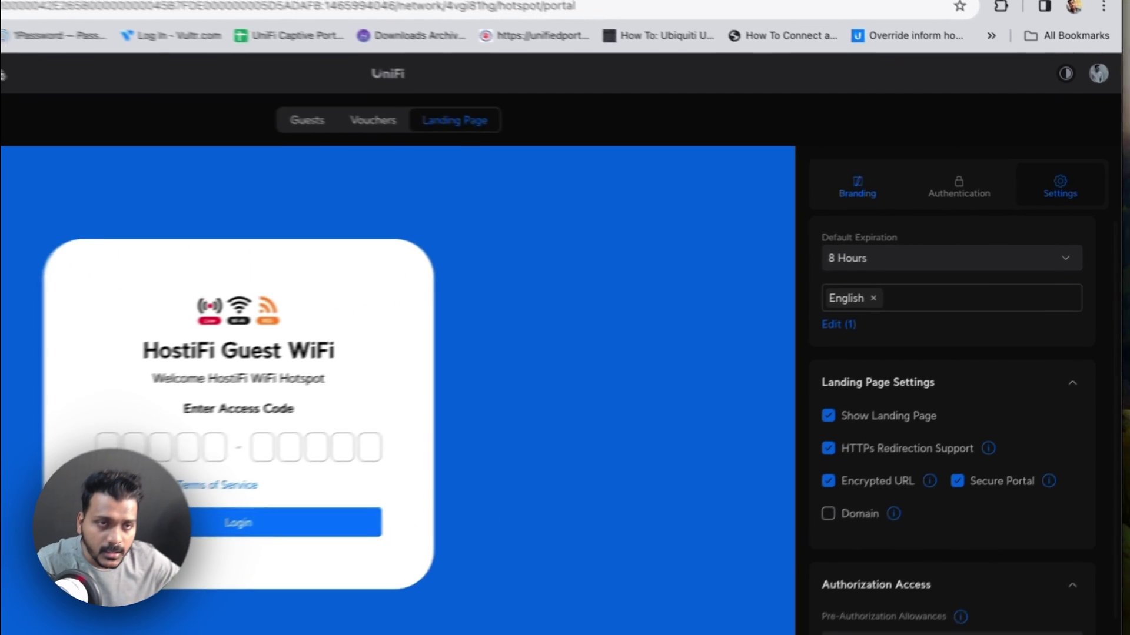
Step: Resize the portal logo under Branding and confirm Vouchers is the only login method
left_click(938, 192)
scroll(895, 423, "down", 1)
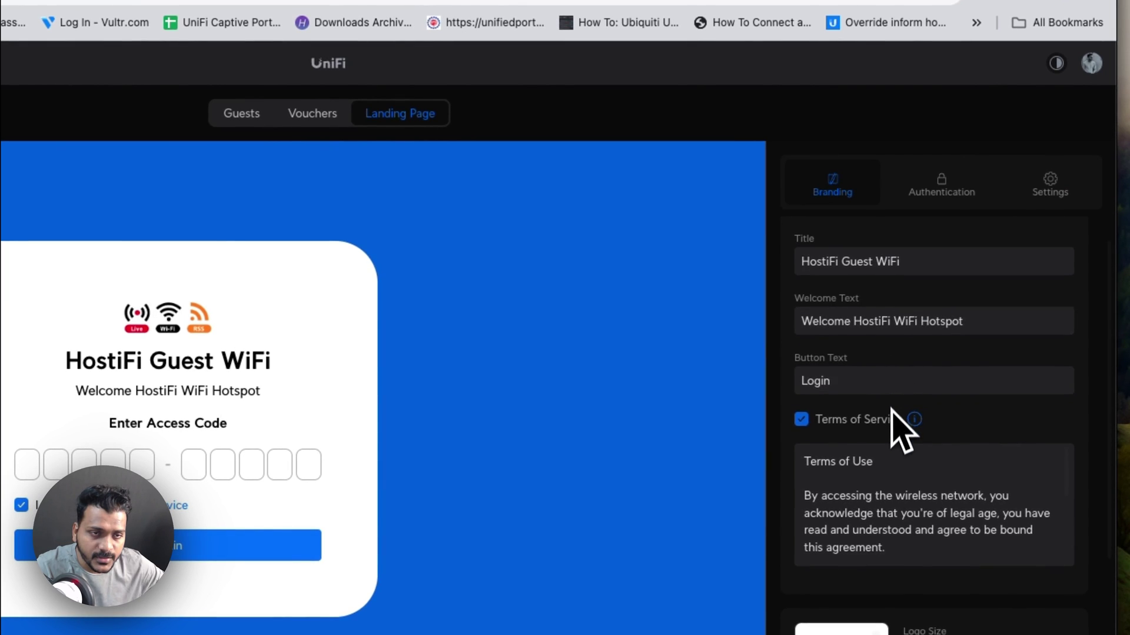
scroll(883, 424, "up", 1)
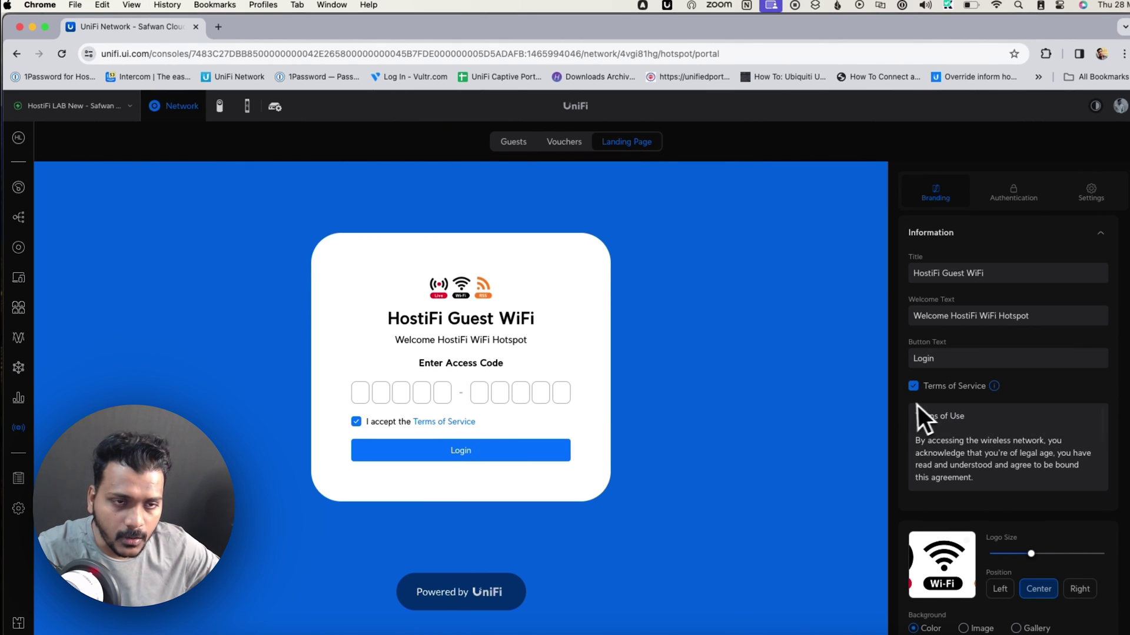
scroll(988, 427, "down", 3)
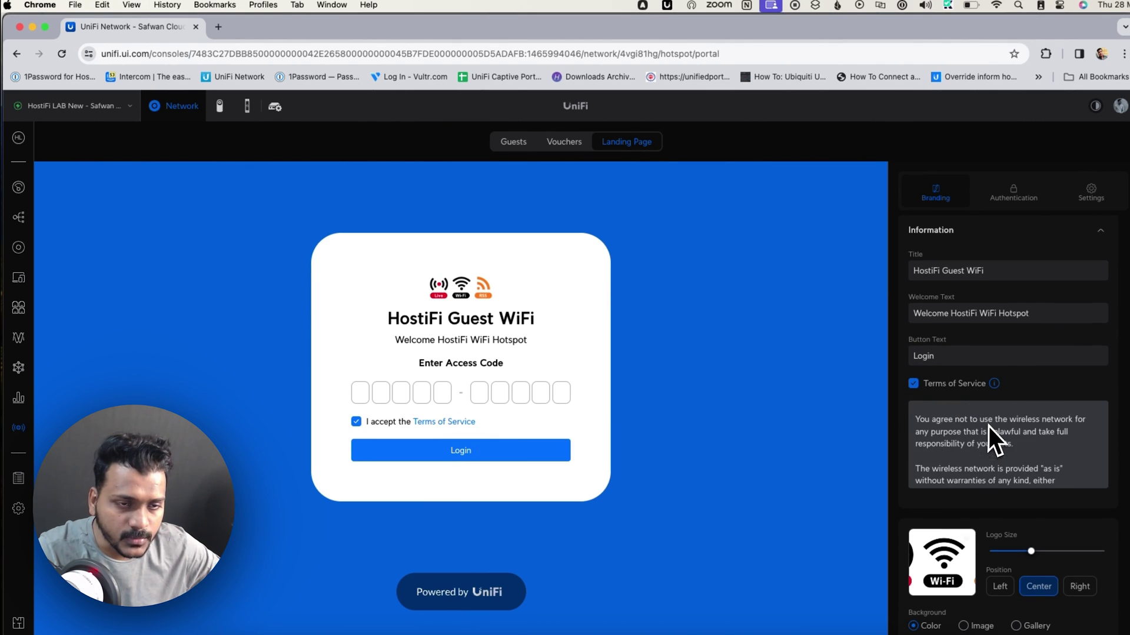
scroll(980, 420, "down", 2)
scroll(1012, 510, "down", 5)
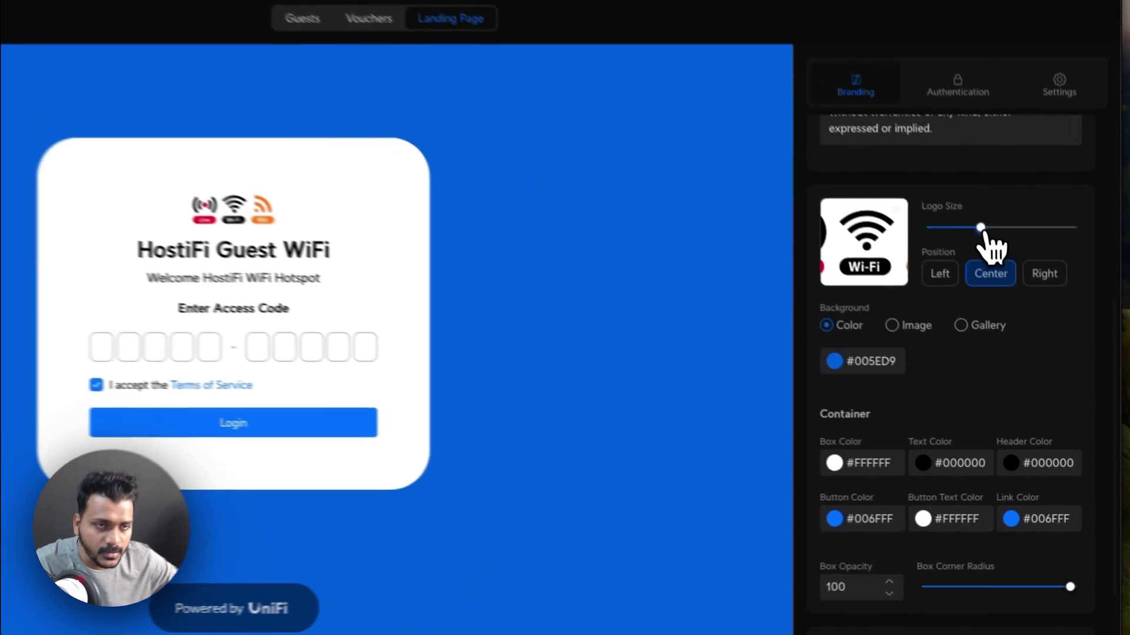
left_click_drag(1033, 303, 1103, 303)
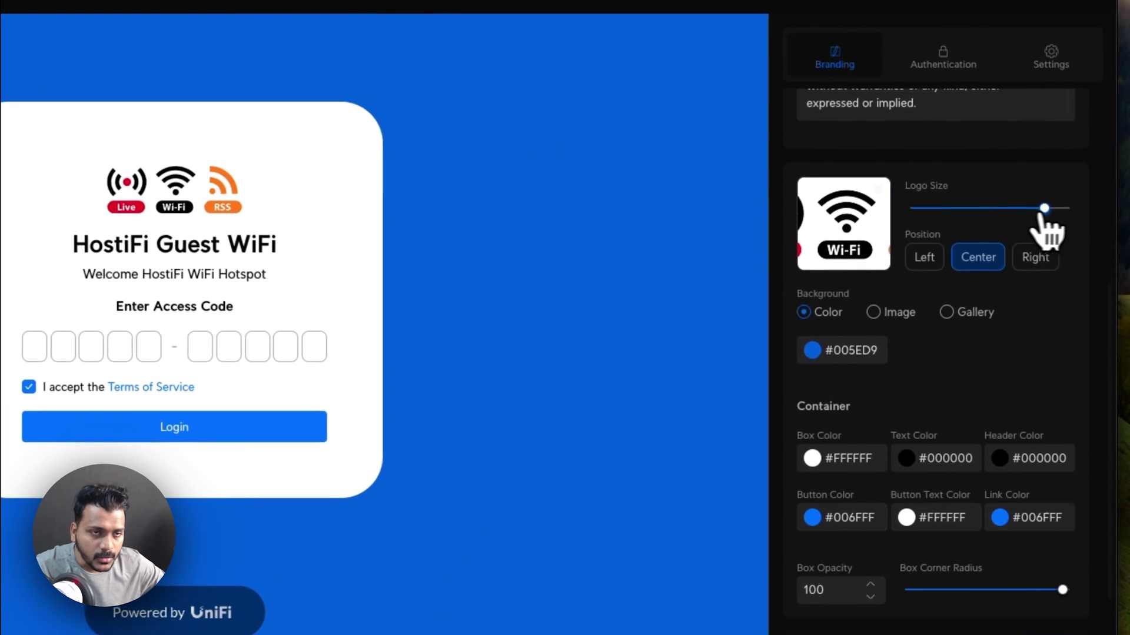
left_click_drag(1070, 207, 992, 207)
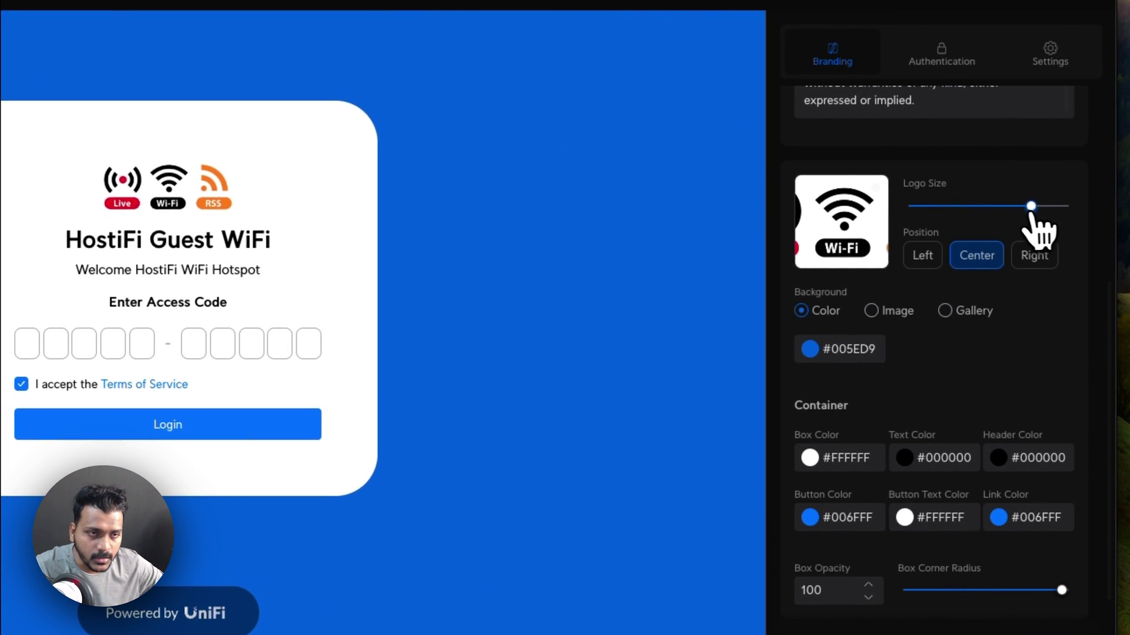
scroll(975, 382, "down", 1)
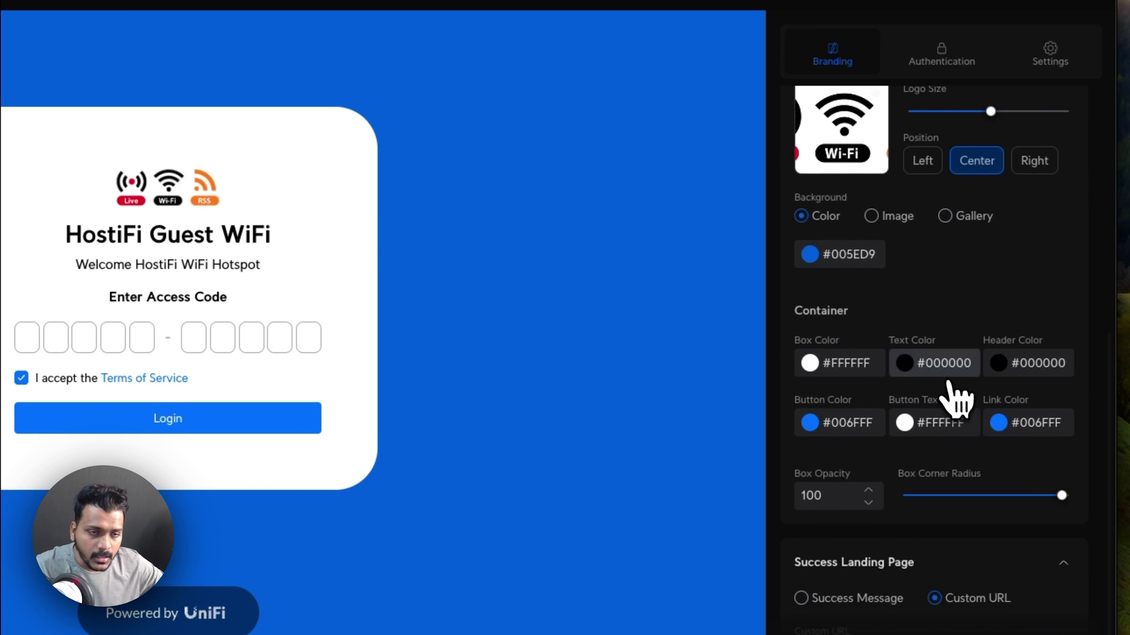
scroll(953, 398, "down", 1)
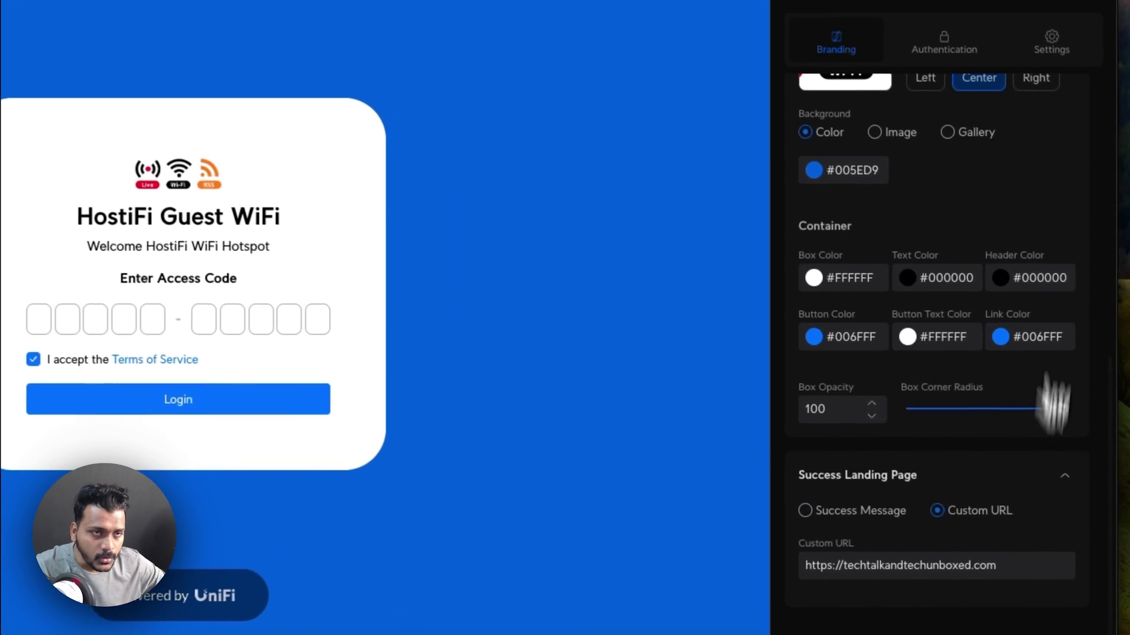
left_click(1016, 197)
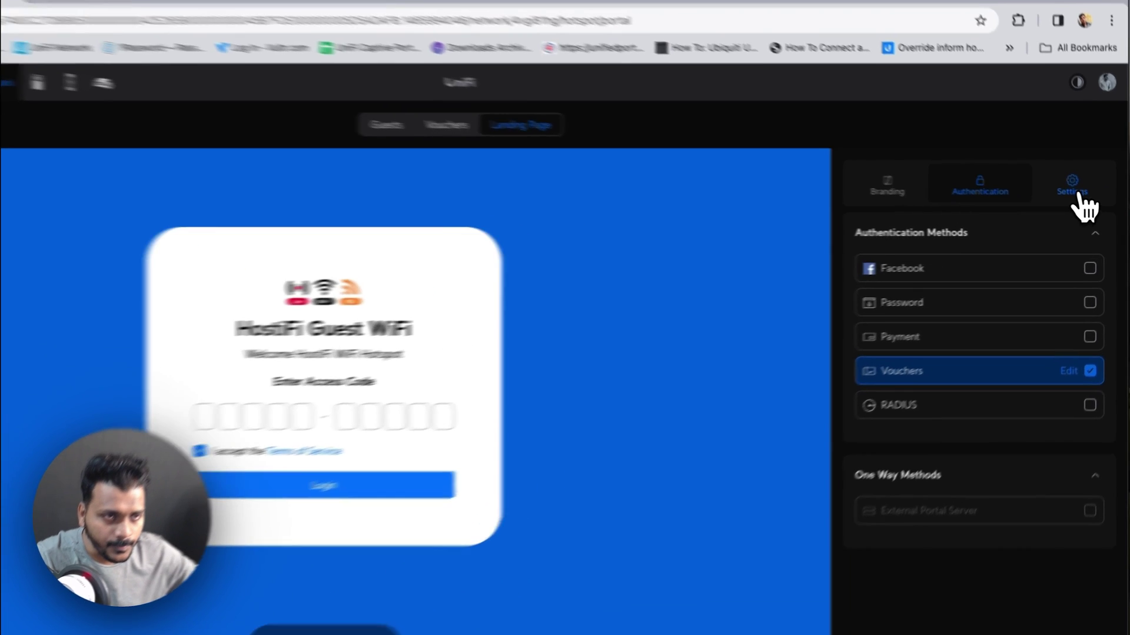
Step: Return to the portal's general settings, then show the nine Ideal WiFi vouchers
left_click(1095, 202)
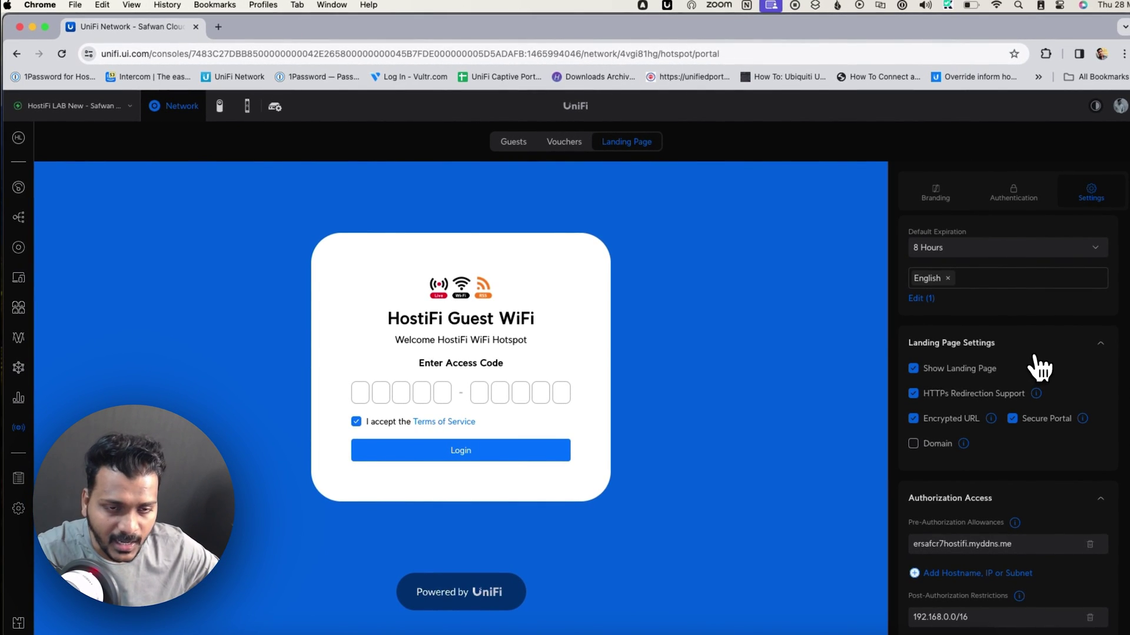
scroll(1041, 369, "down", 5)
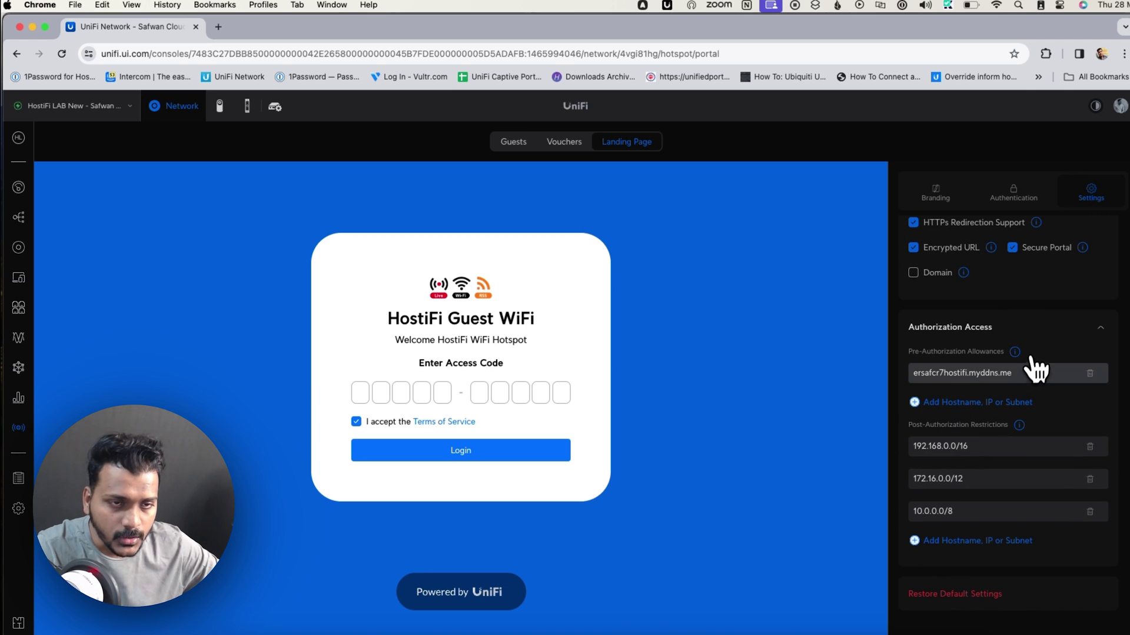
scroll(1080, 389, "up", 5)
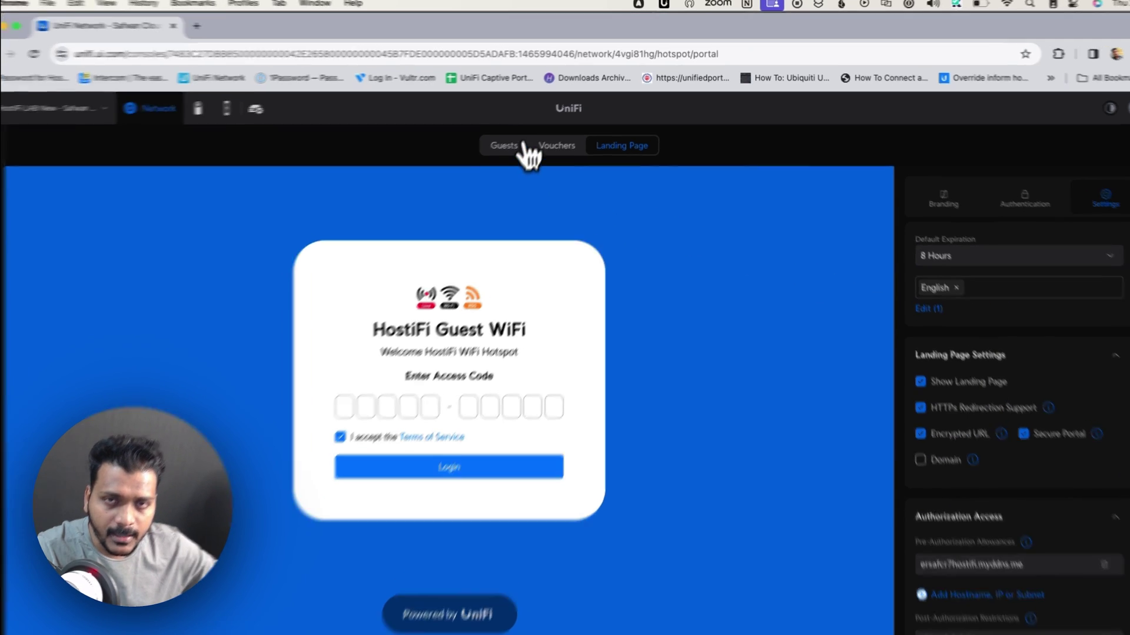
left_click(564, 141)
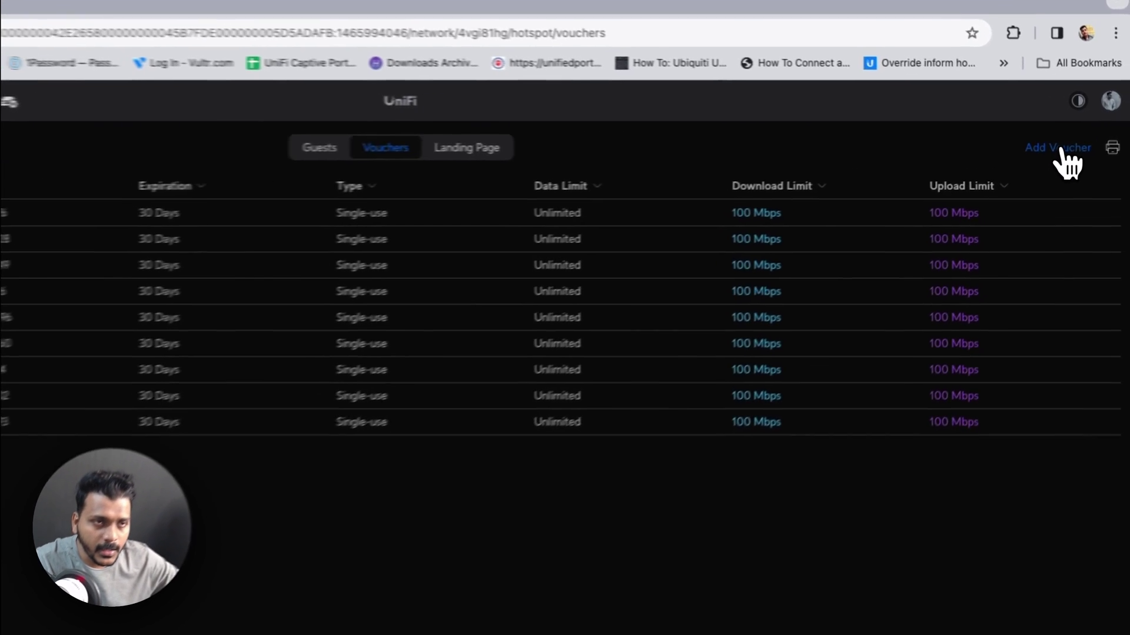
Step: Start a new voucher batch, check the expiration unit choices, and cancel the form
left_click(1083, 143)
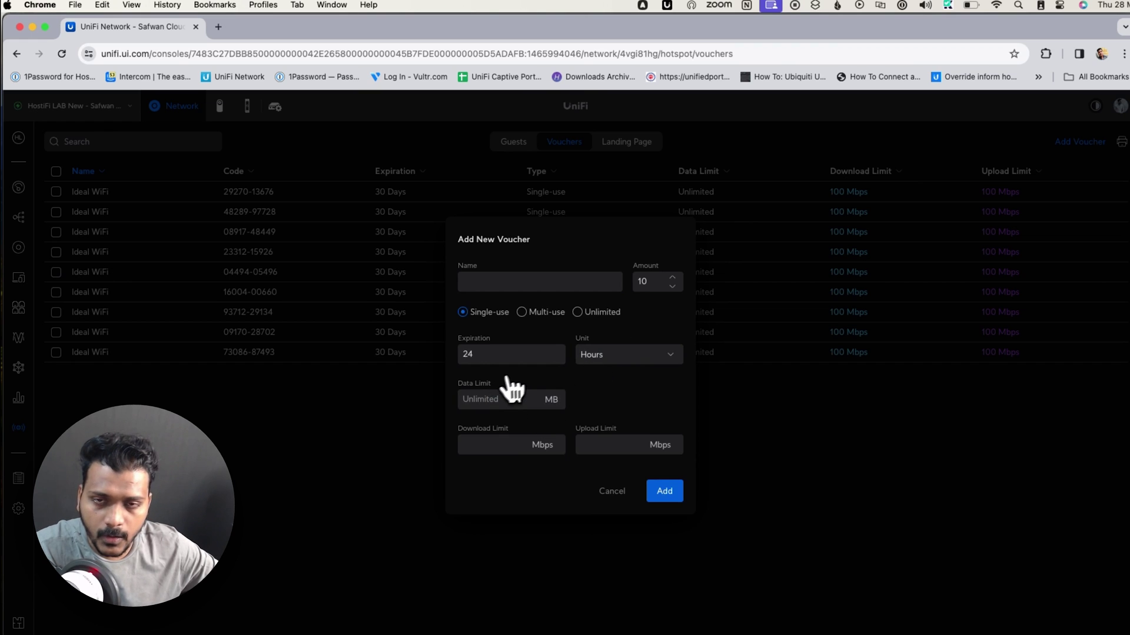
left_click(622, 356)
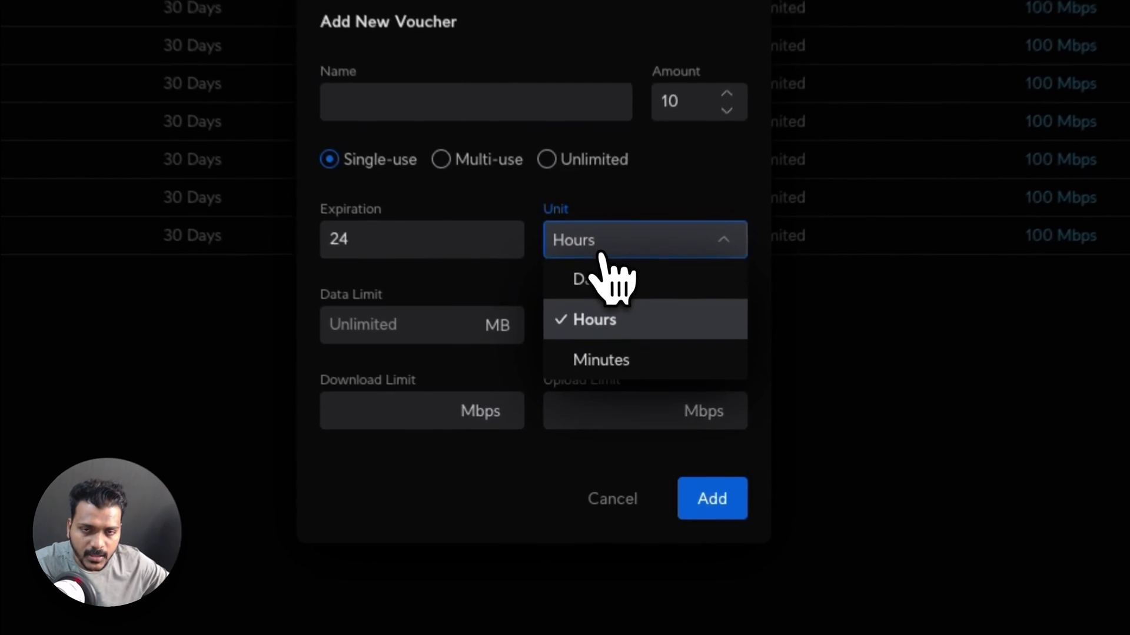
left_click(893, 347)
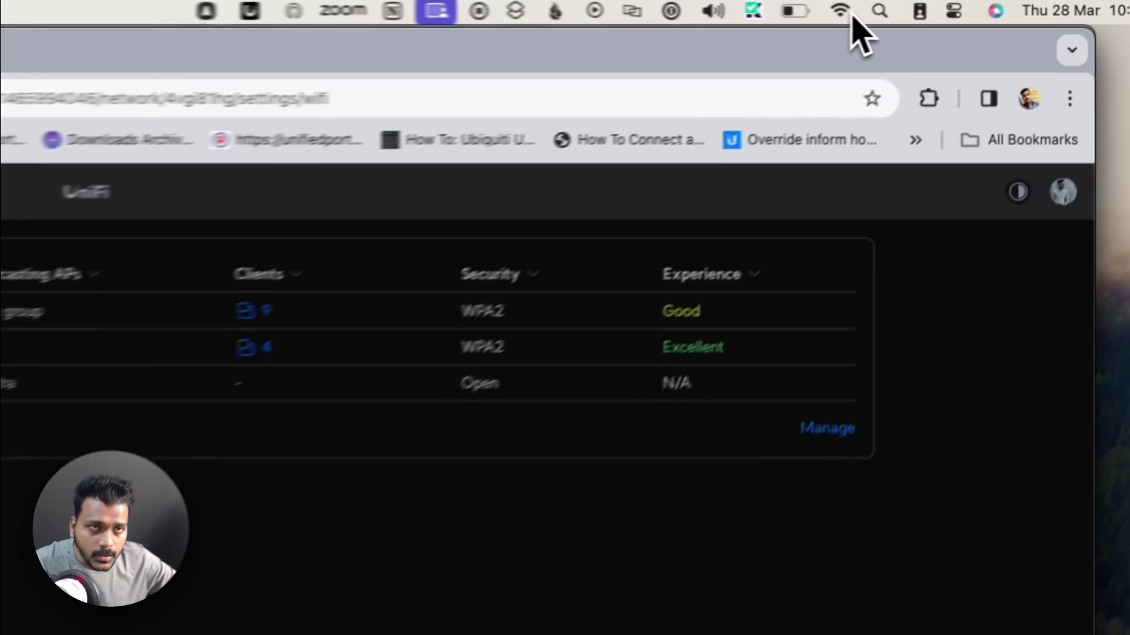
Step: Join Ideal WiFi from the macOS Wi-Fi menu and accept the certificate warning
left_click(996, 6)
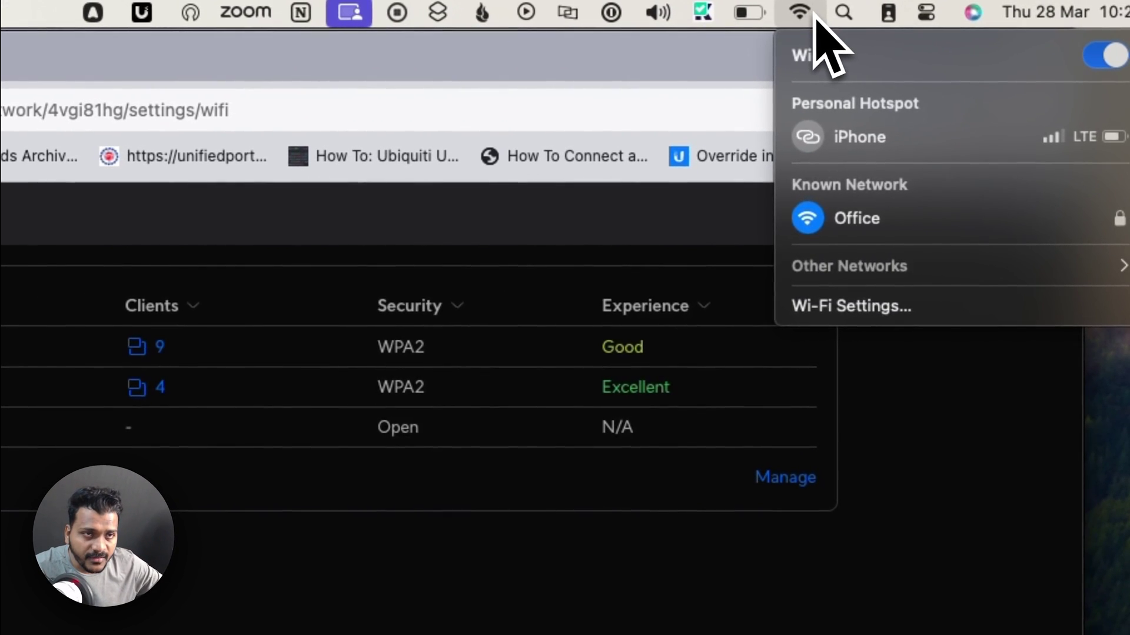
left_click(890, 270)
left_click(899, 306)
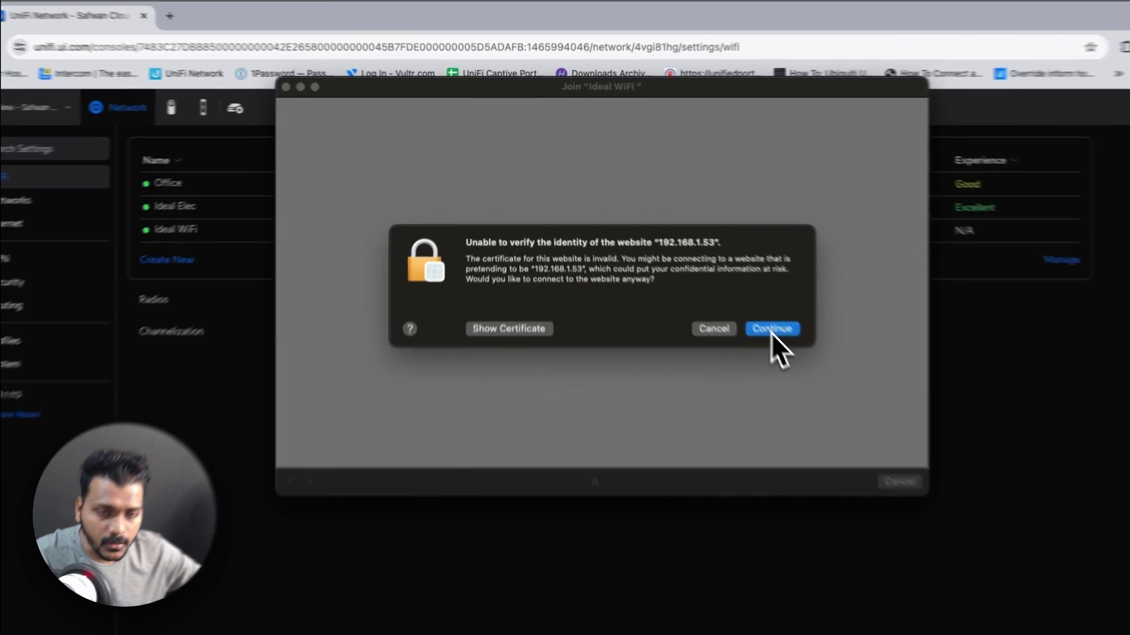
left_click(738, 297)
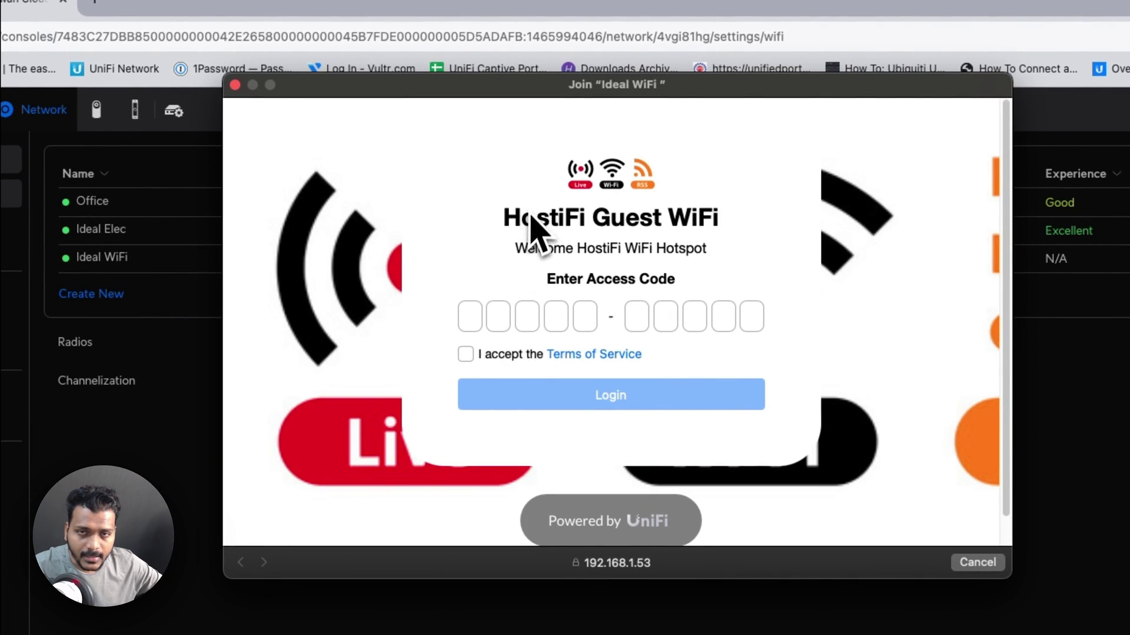
left_click_drag(425, 92, 383, 247)
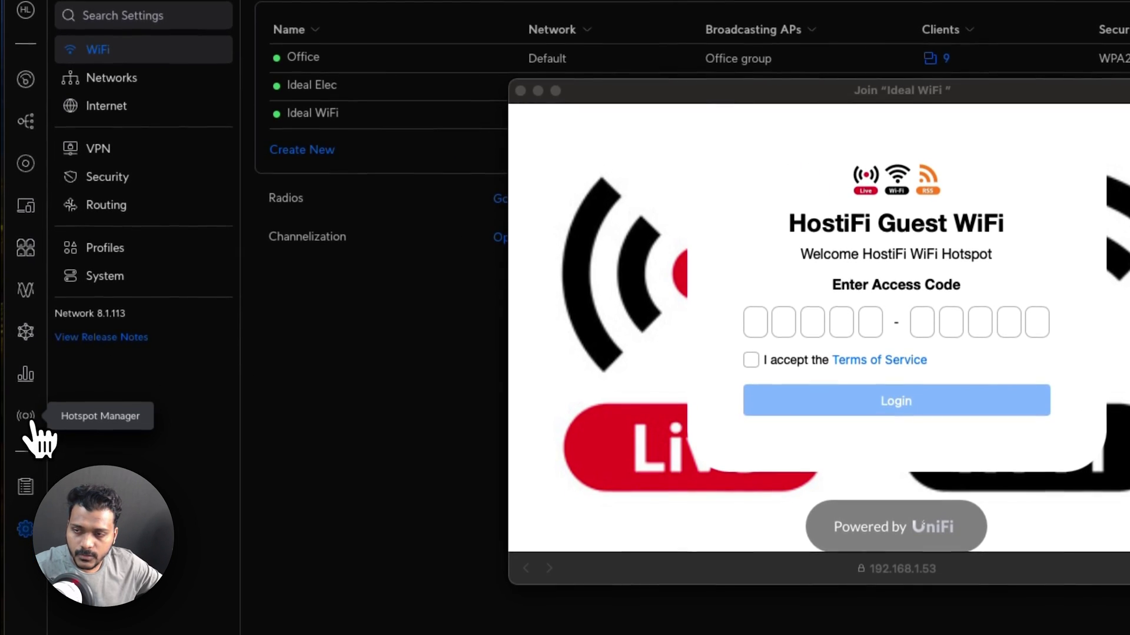
left_click(26, 474)
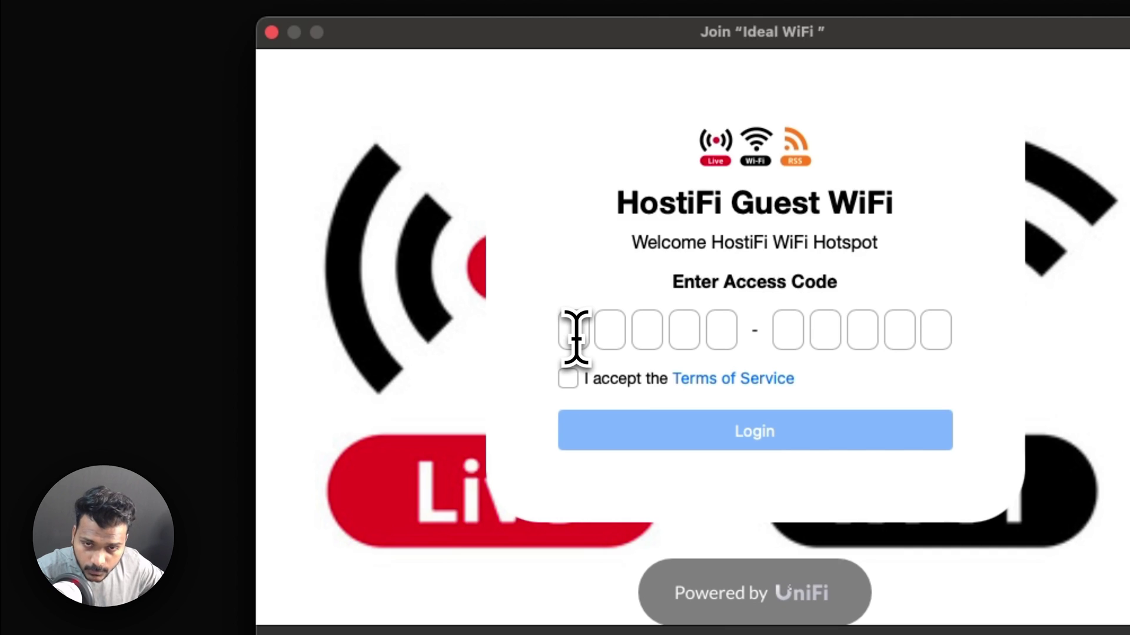
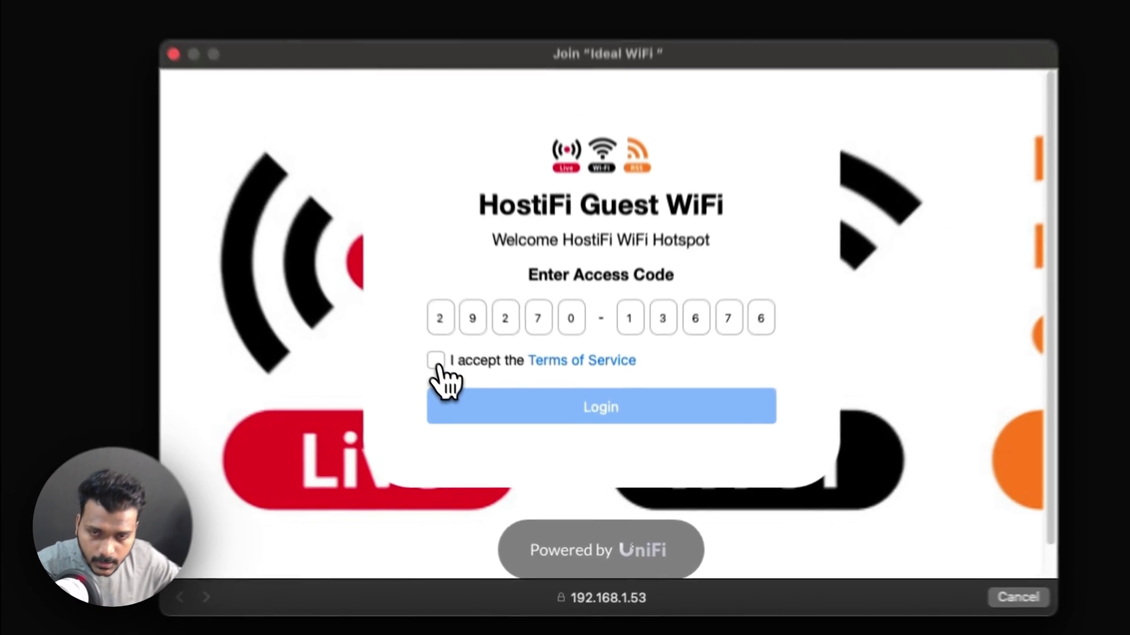
left_click(437, 362)
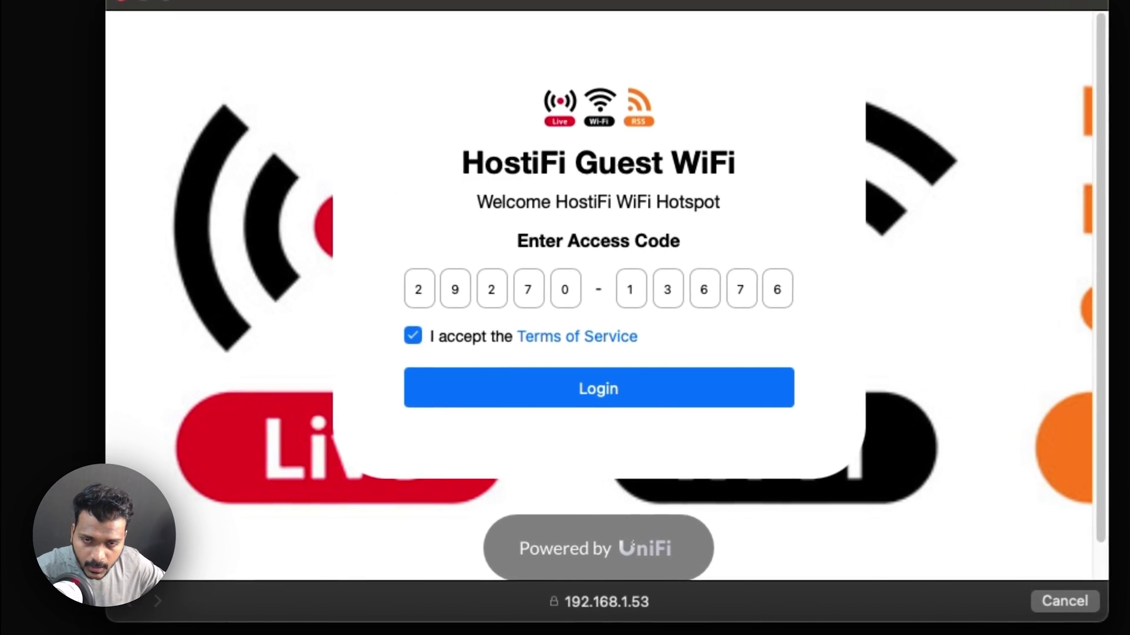
left_click(607, 408)
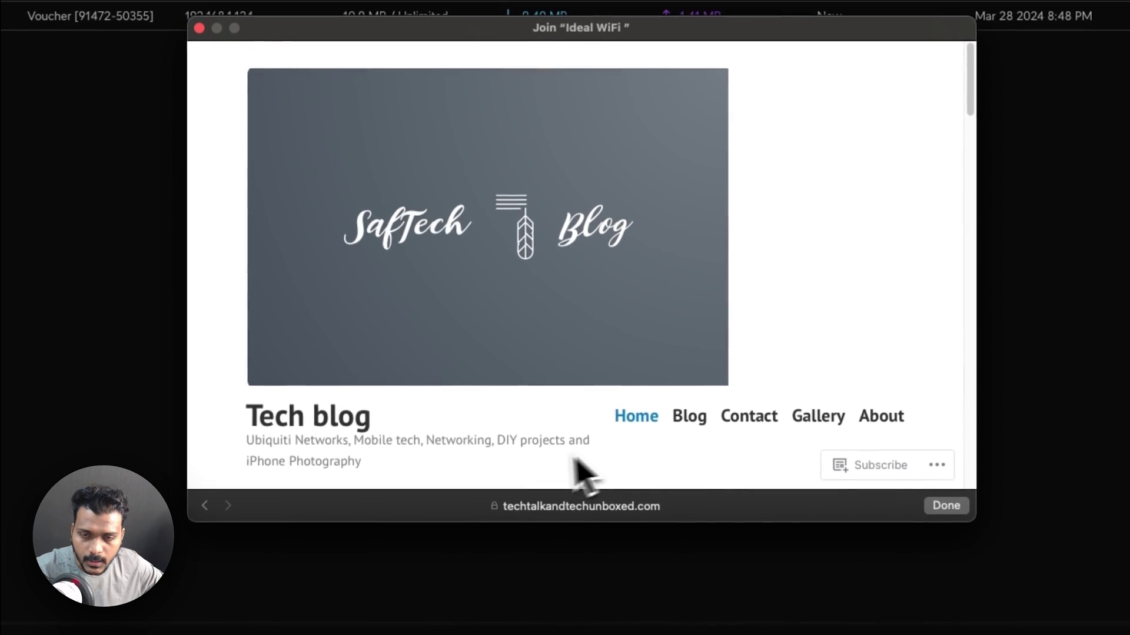
scroll(578, 476, "down", 3)
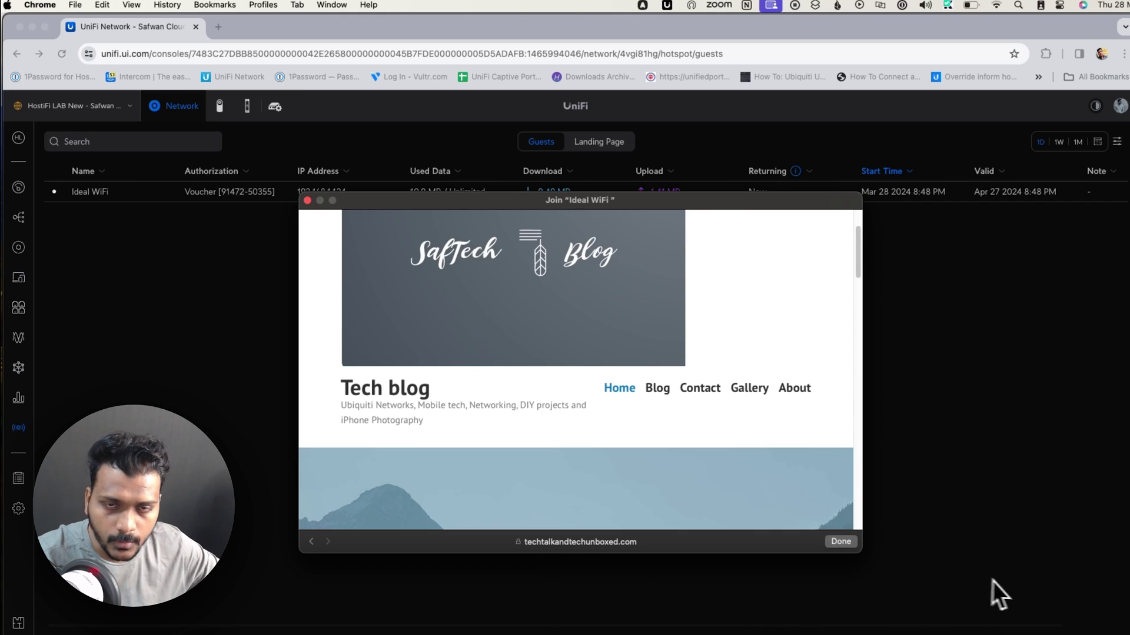
scroll(553, 448, "up", 3)
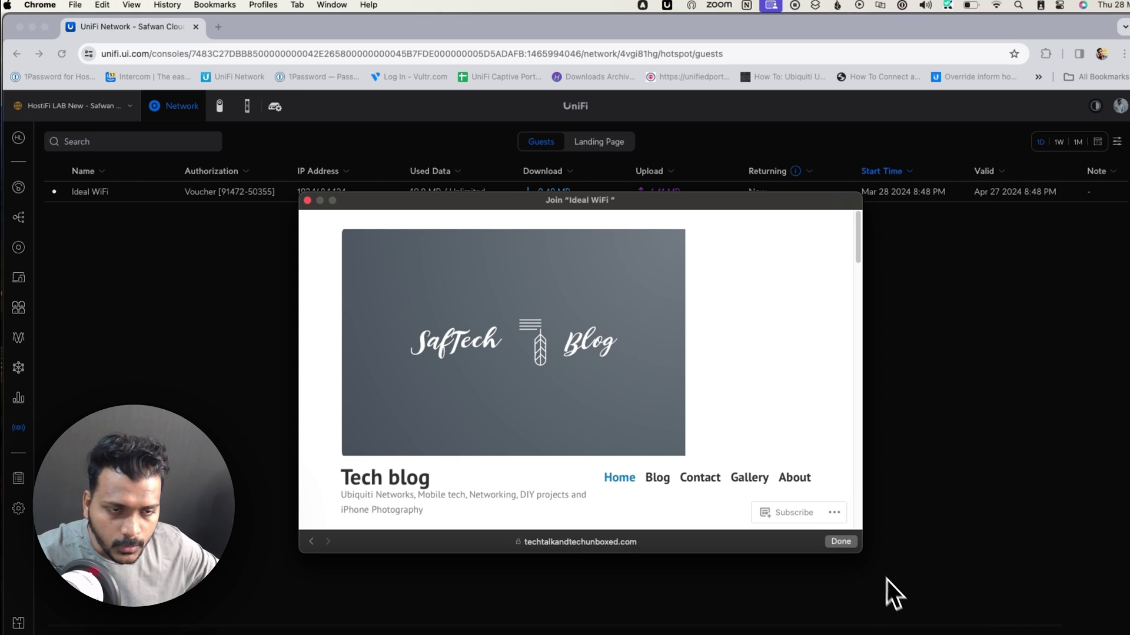
Step: Close the captive portal window and reload the UniFi guests list
left_click(841, 543)
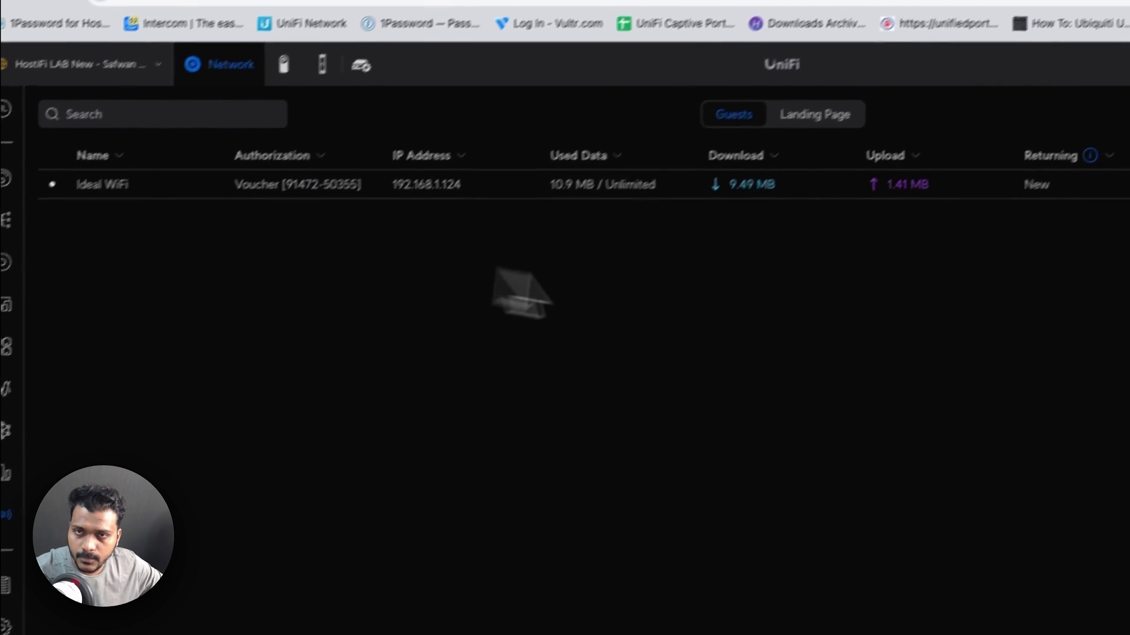
left_click(88, 53)
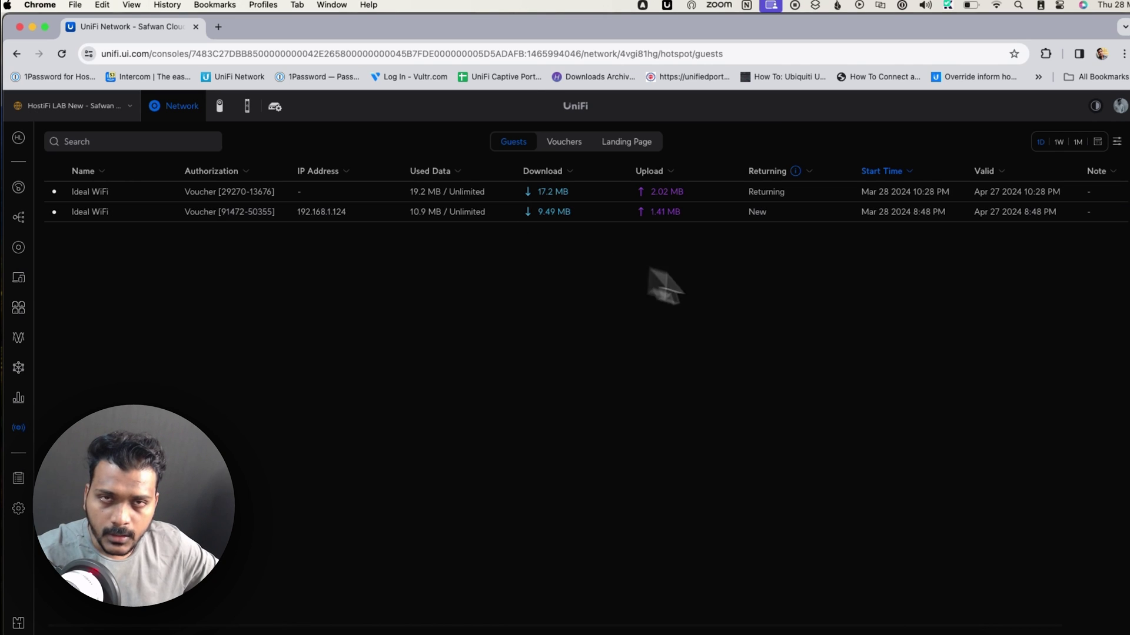
left_click(222, 36)
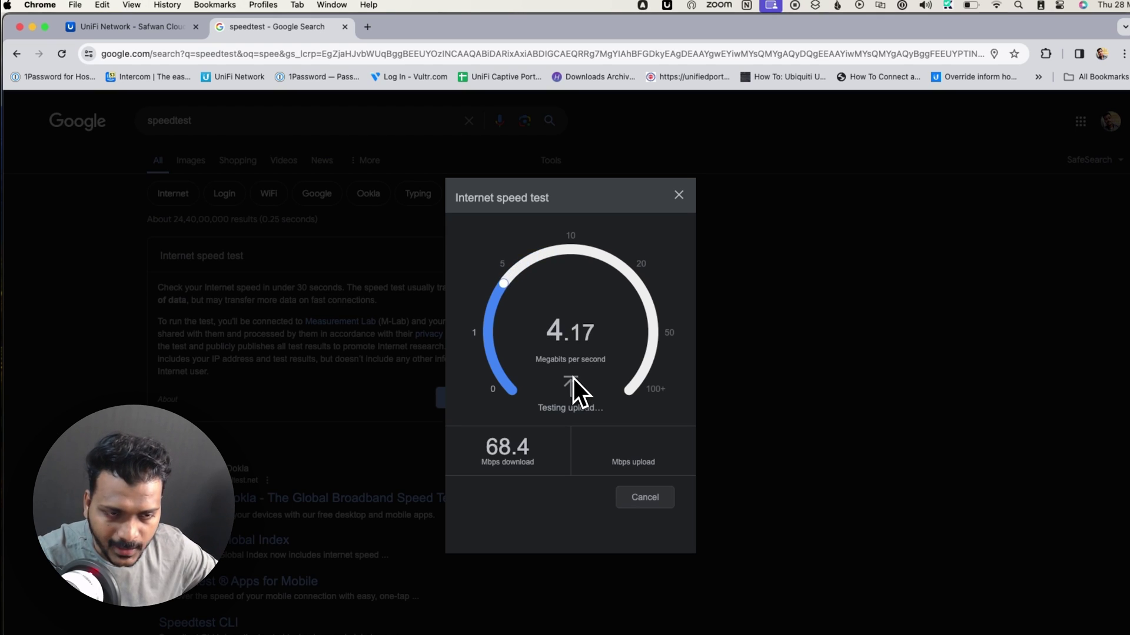
left_click(680, 197)
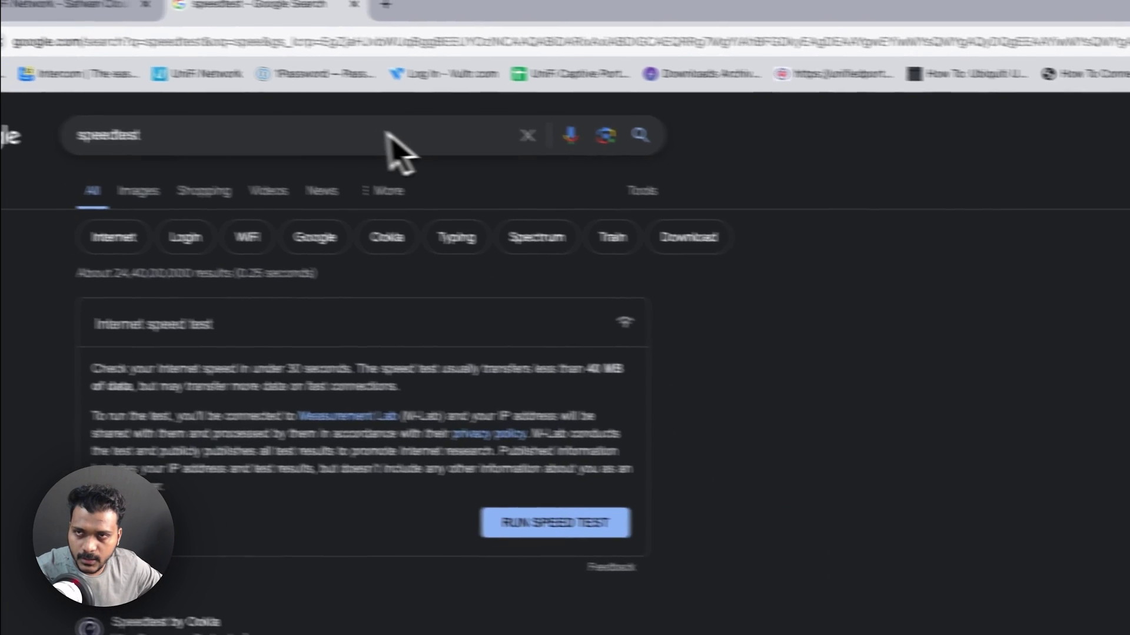
left_click(445, 13)
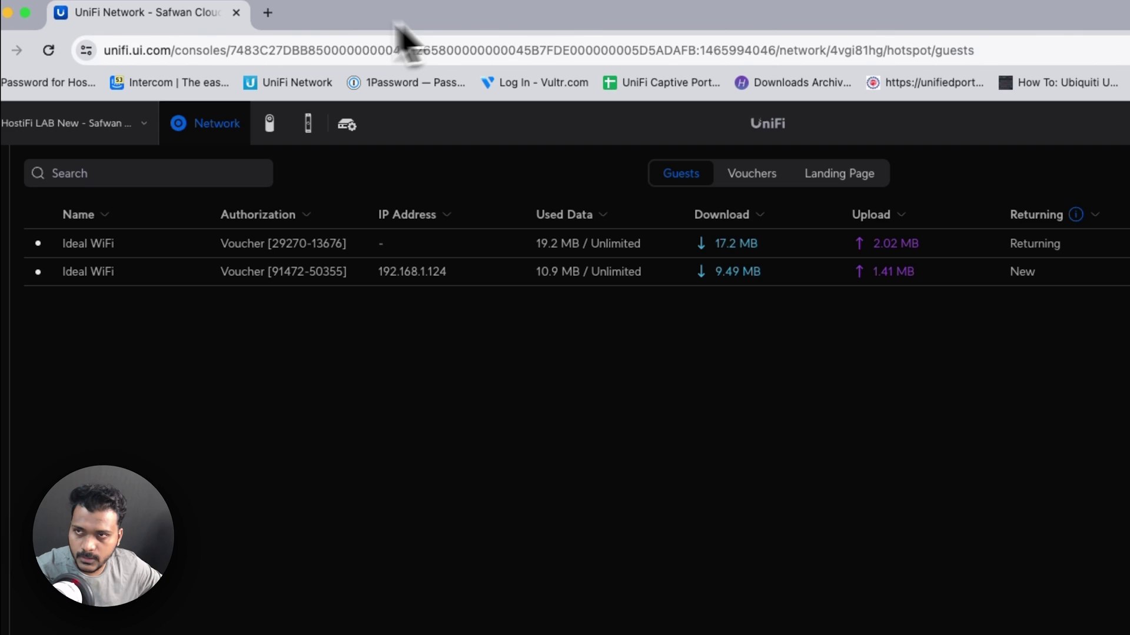